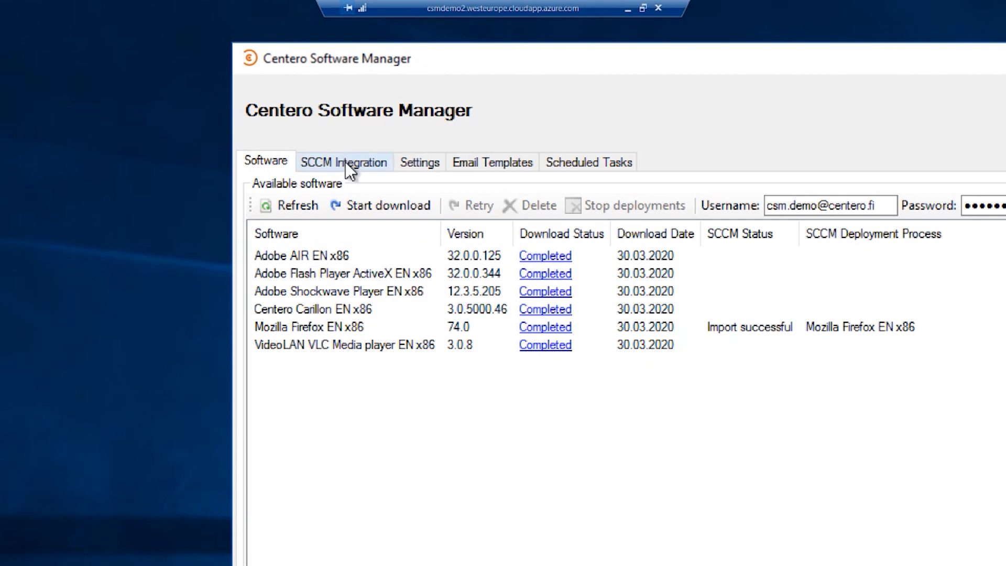
Review the software selection and software settings of the Mozilla Firefox EN x86 deployment process in the SCCM integration
left_click(346, 167)
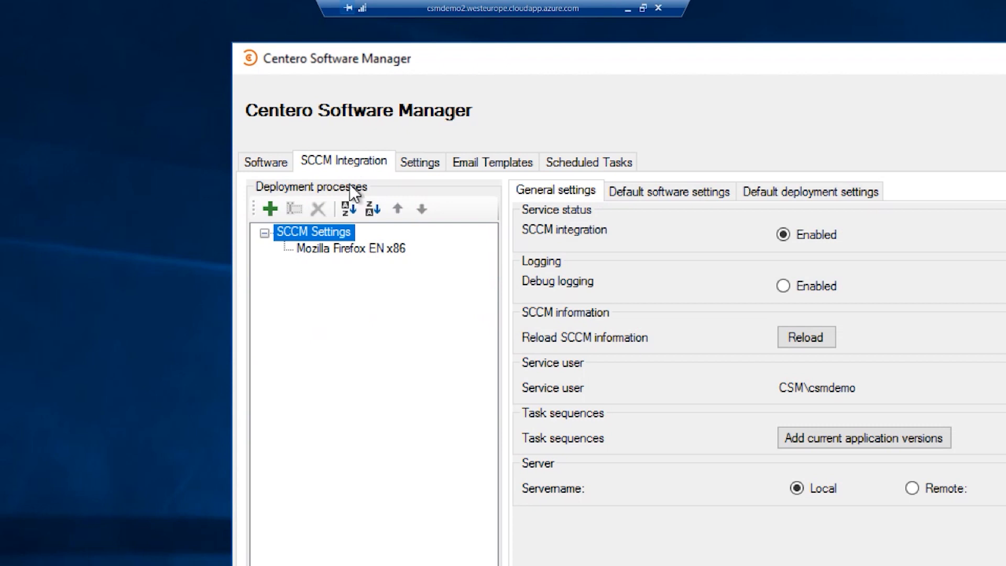
left_click(350, 249)
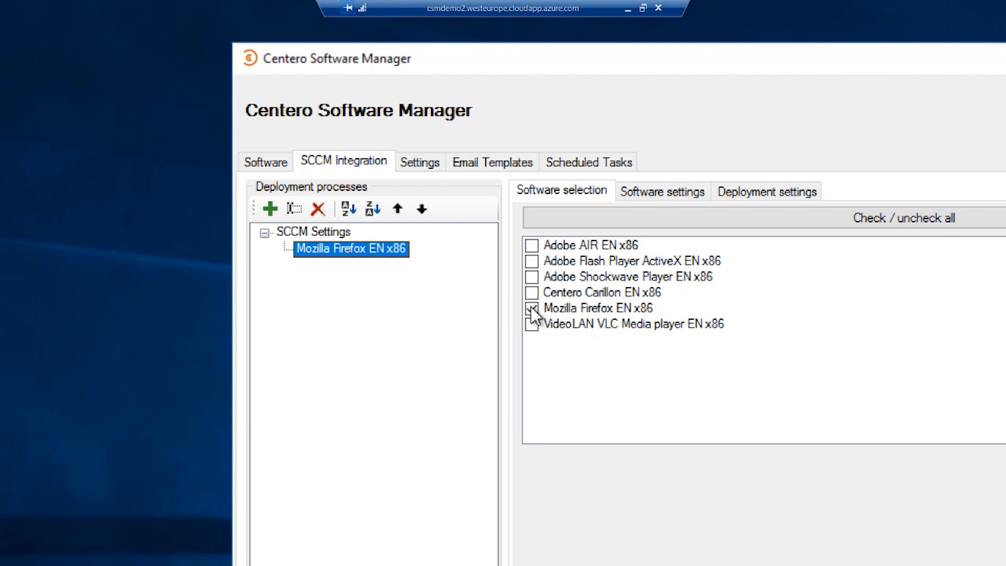
left_click(667, 190)
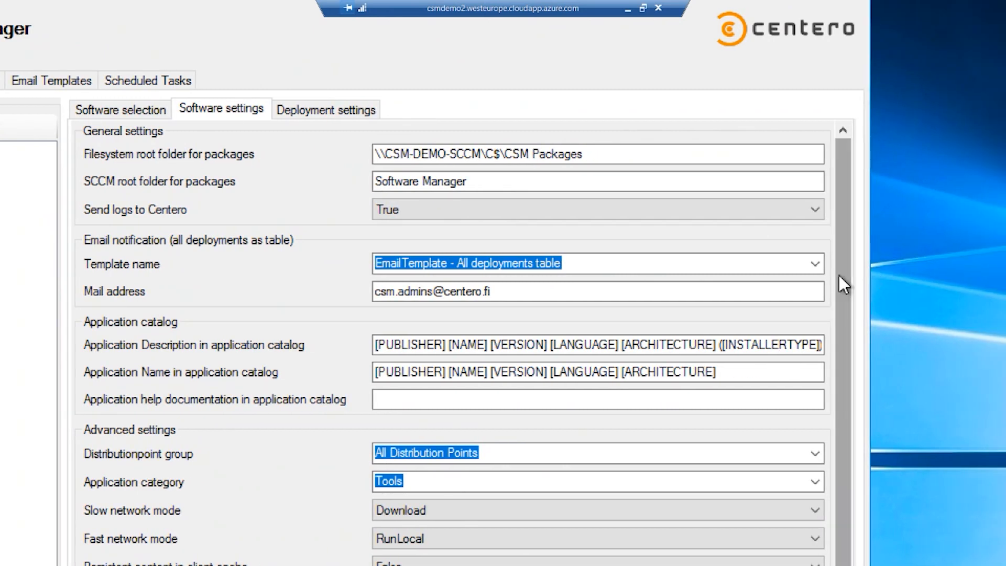
left_click_drag(838, 275, 842, 315)
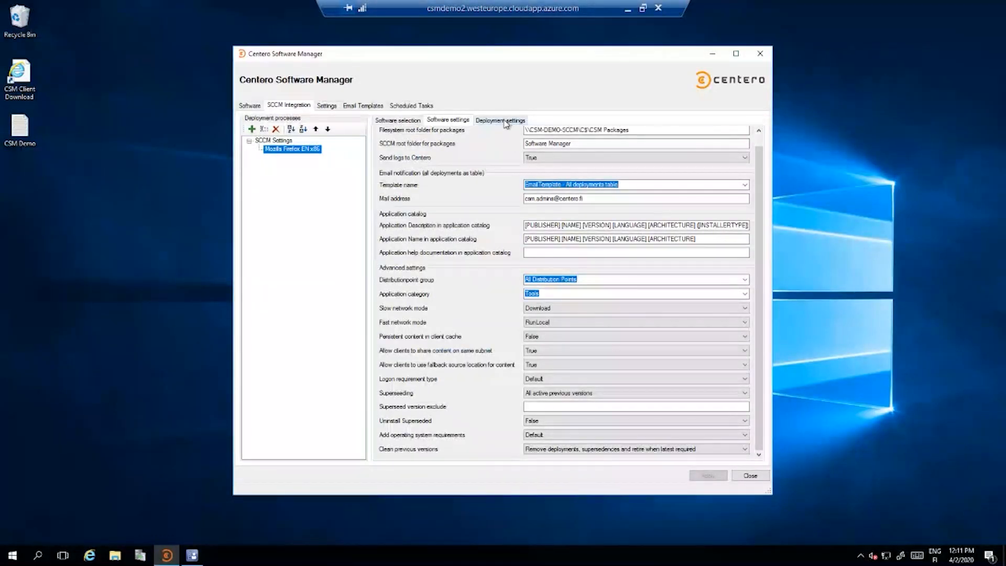
Examine the process's deployment settings for the 1st Level Testing Devices collection, including scheduling, email notifications and task sequence options
left_click(506, 122)
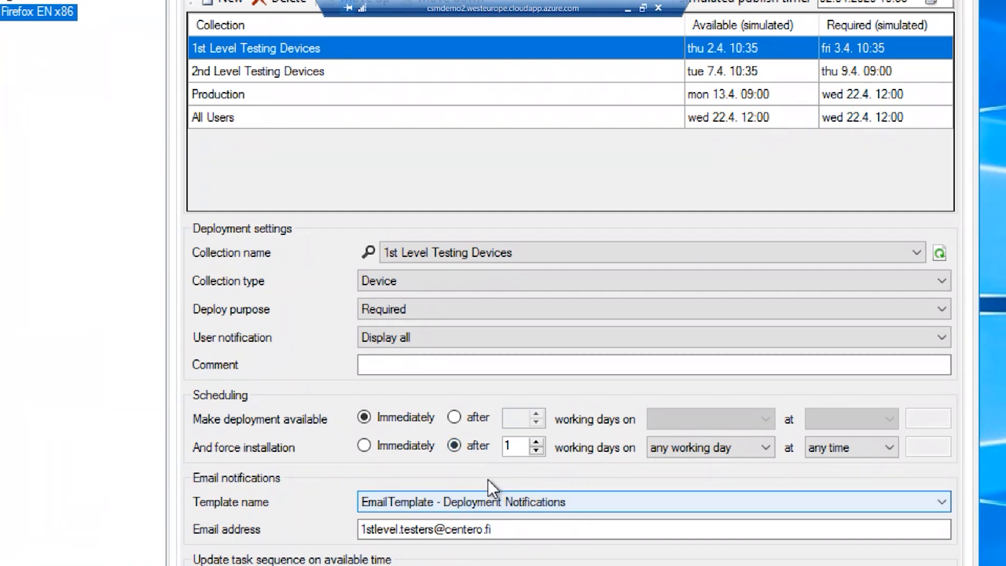
scroll(509, 485, "down", 3)
scroll(533, 492, "down", 2)
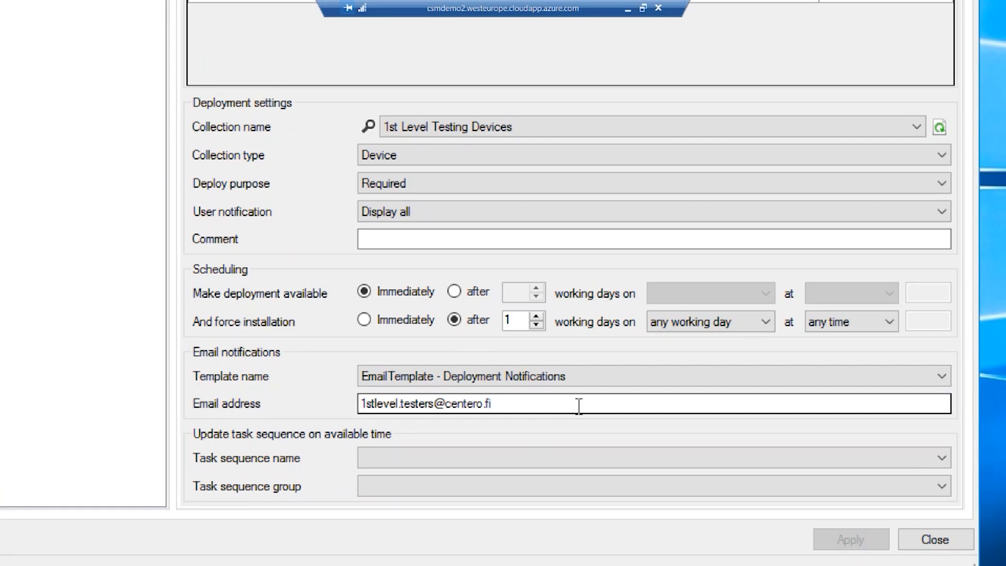
scroll(592, 73, "up", 5)
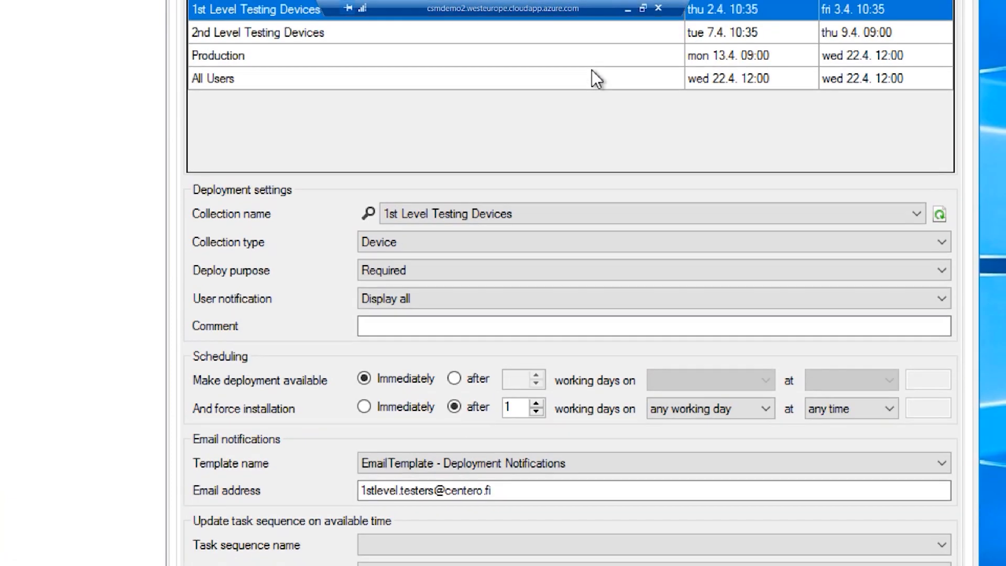
scroll(593, 71, "up", 2)
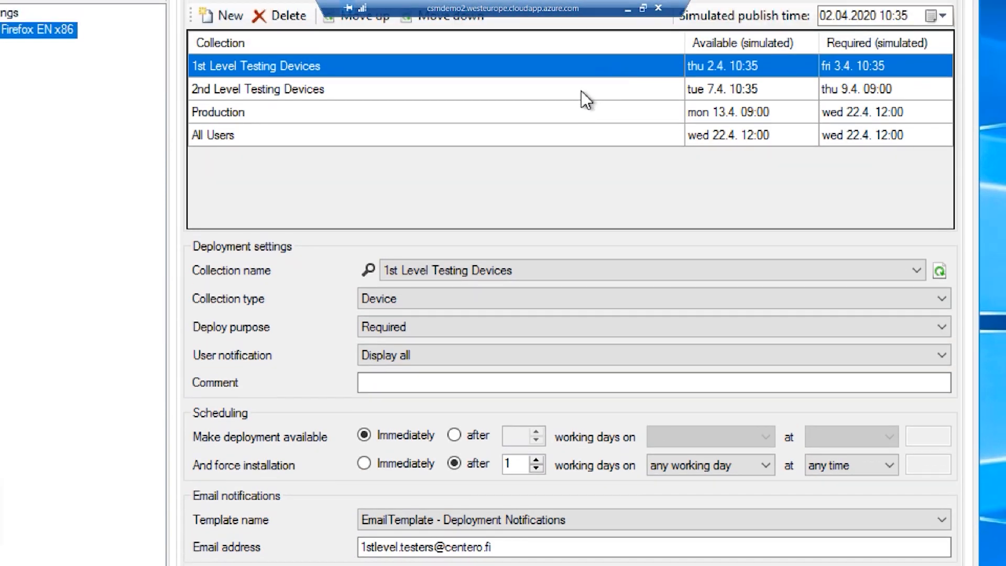
Examine the deployment, scheduling and email notification settings of the 2nd Level Testing Devices collection
left_click(200, 87)
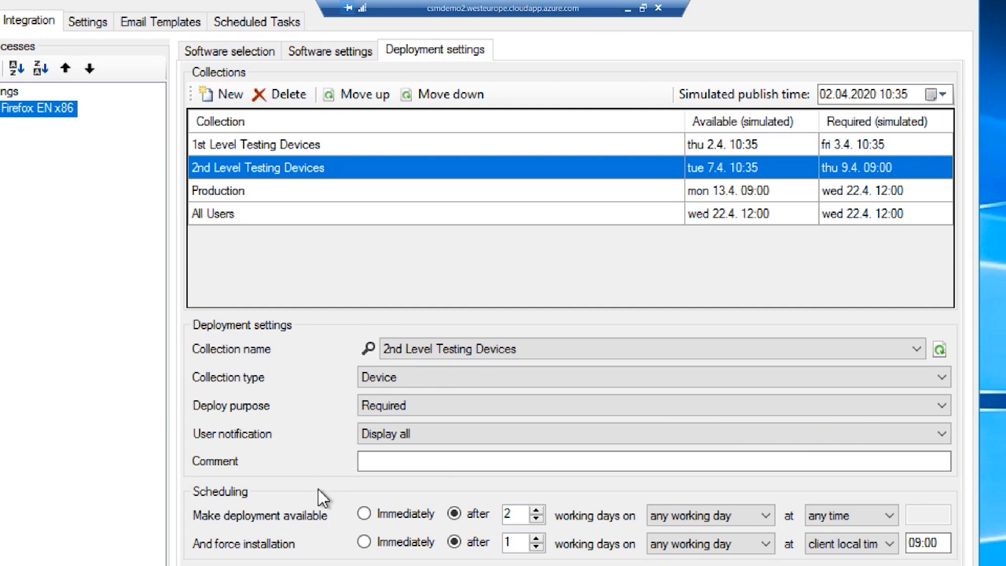
scroll(319, 489, "down", 3)
scroll(326, 492, "down", 1)
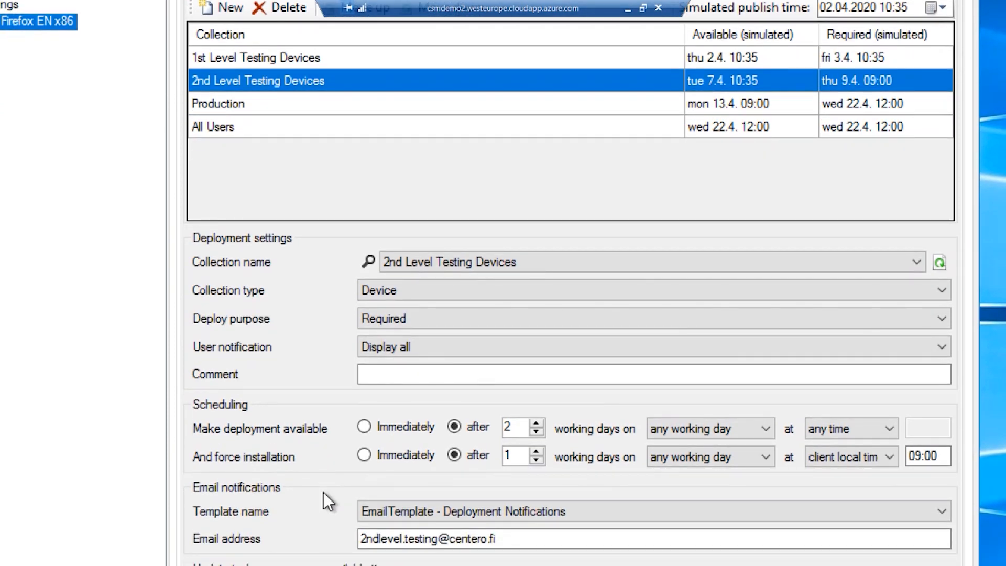
scroll(323, 492, "down", 2)
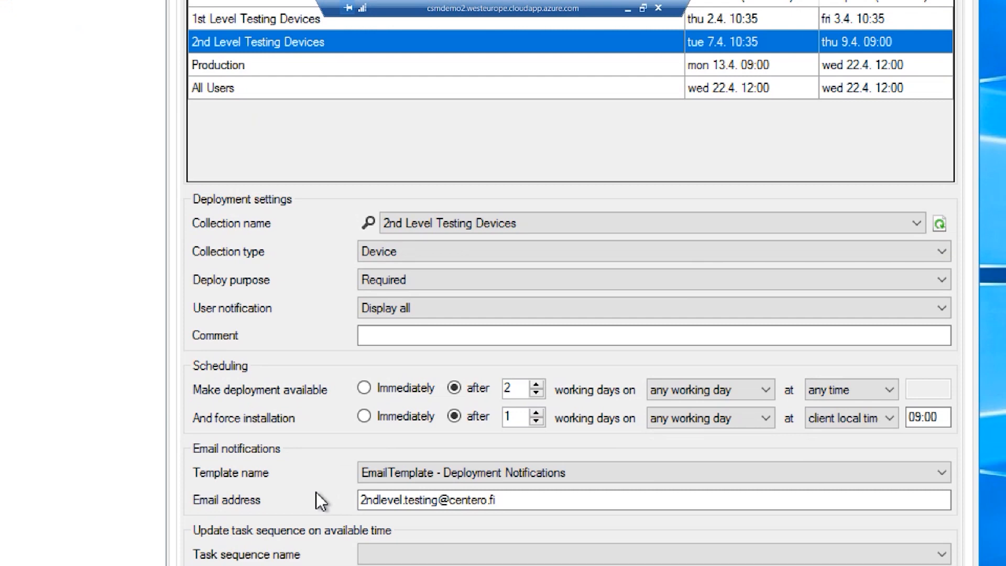
scroll(319, 500, "up", 6)
Examine the deployment settings of the Production collection down to its task sequence options, and those of the All Users collection
left_click(233, 216)
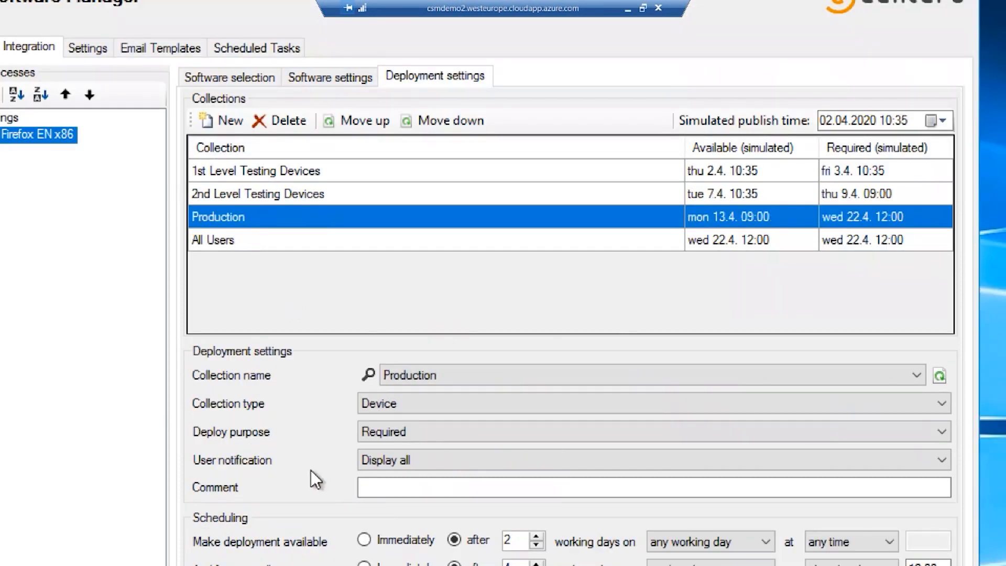
scroll(322, 489, "down", 3)
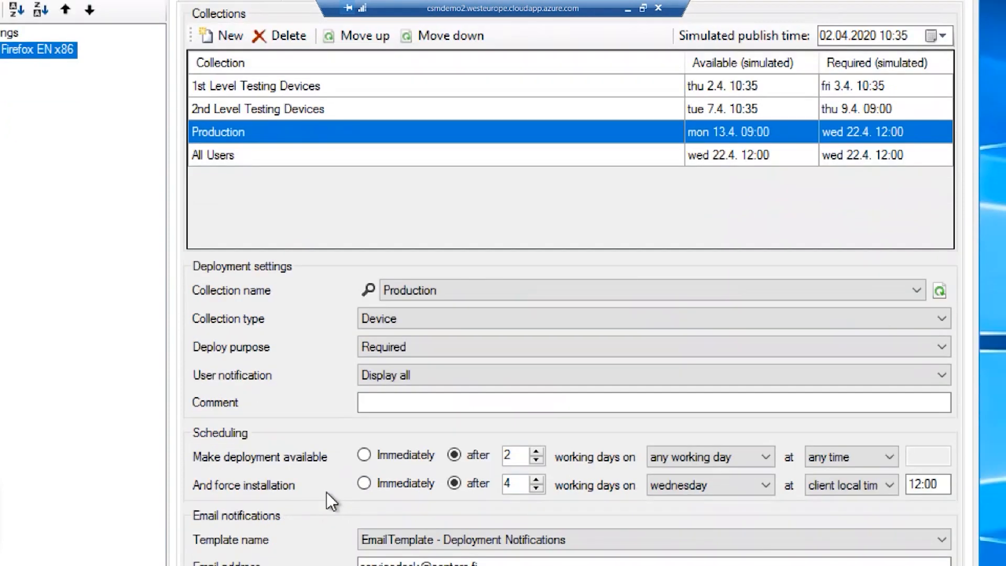
scroll(325, 492, "down", 2)
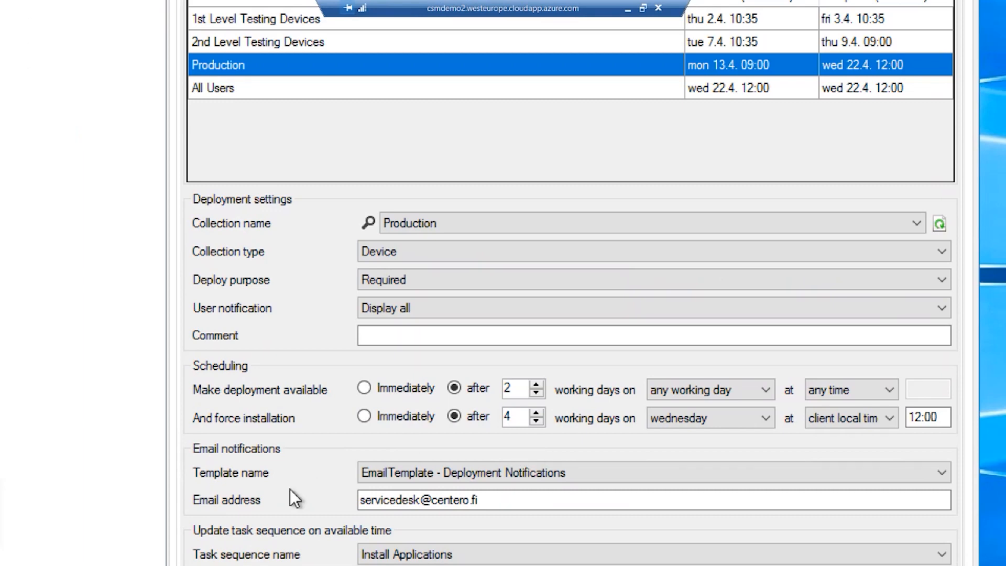
scroll(291, 493, "down", 2)
scroll(295, 495, "down", 2)
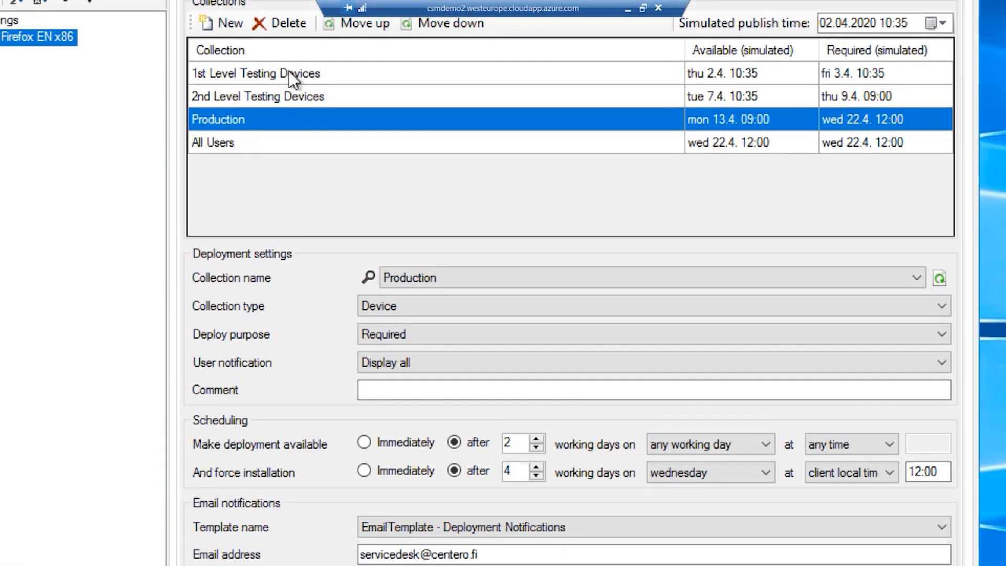
left_click(294, 148)
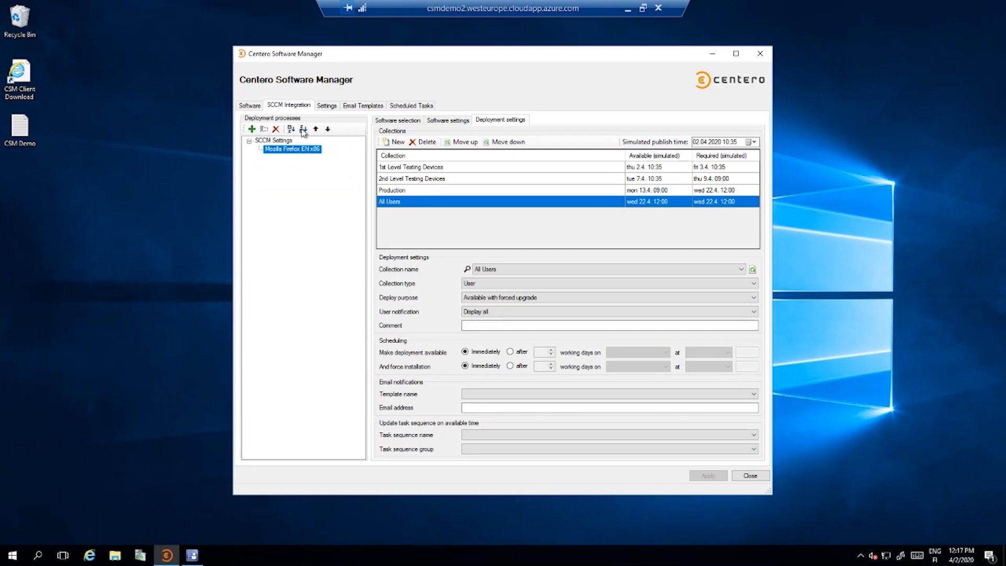
Return to the available software list and select Mozilla Firefox EN x86 to check its SCCM status
left_click(256, 107)
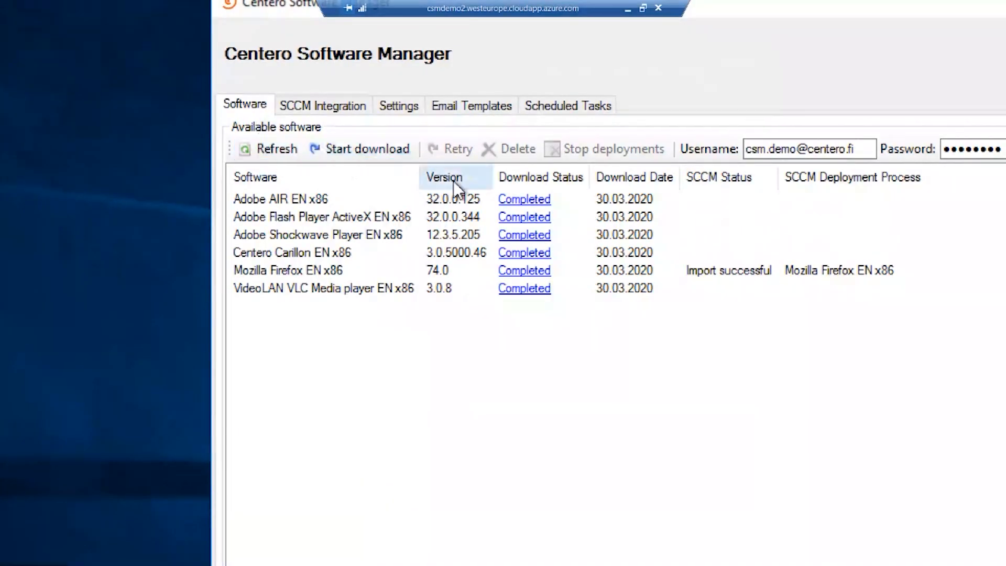
left_click(437, 252)
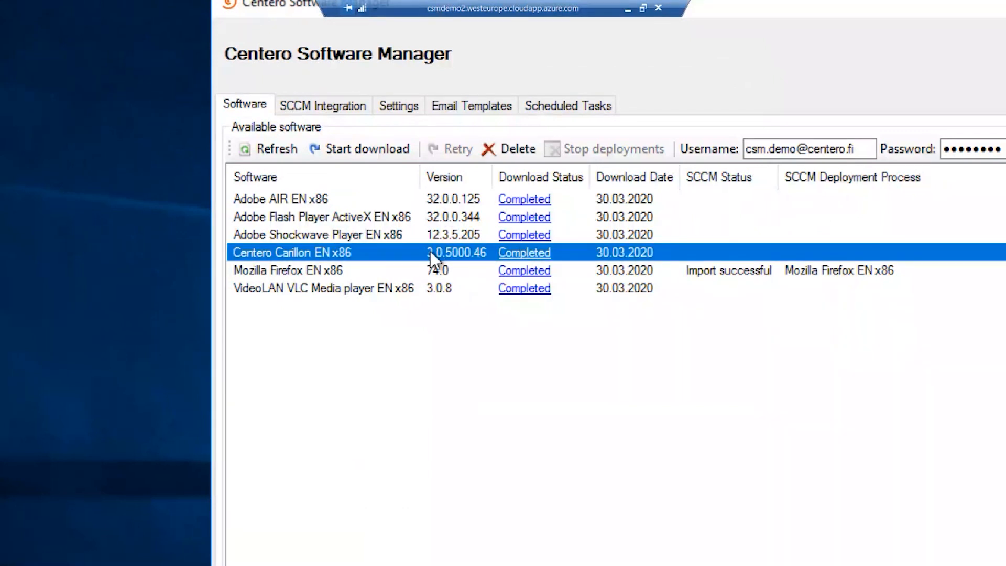
left_click(411, 272)
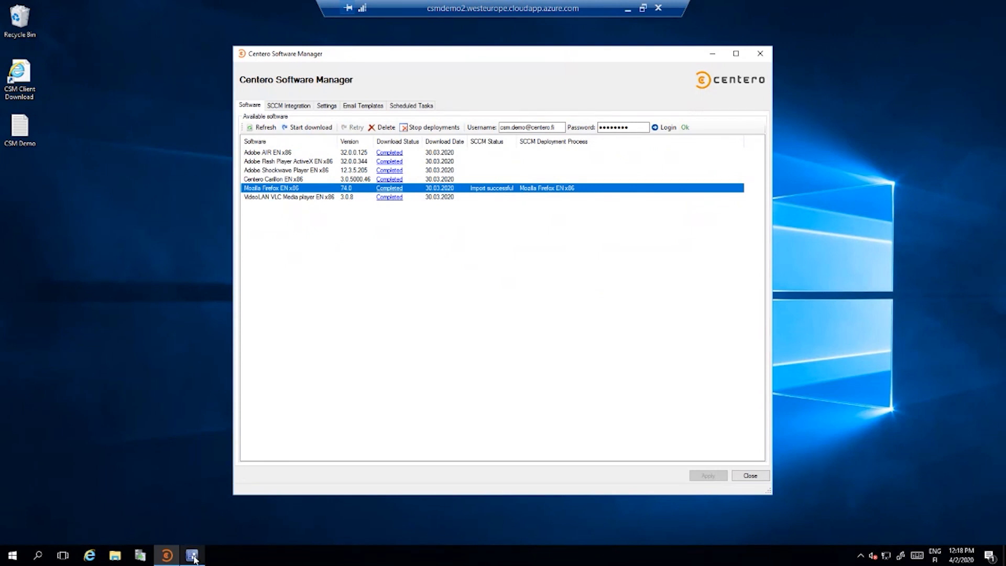
Switch to Microsoft Endpoint Configuration Manager and open the Software Manager > Mozilla > Firefox applications folder in the Software Library
mouse_move(194, 559)
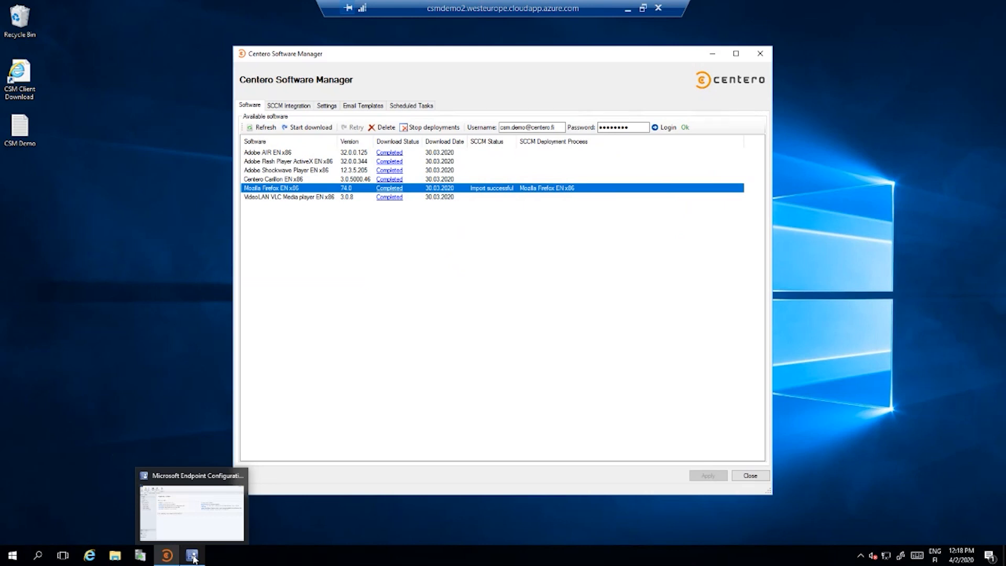
left_click(193, 557)
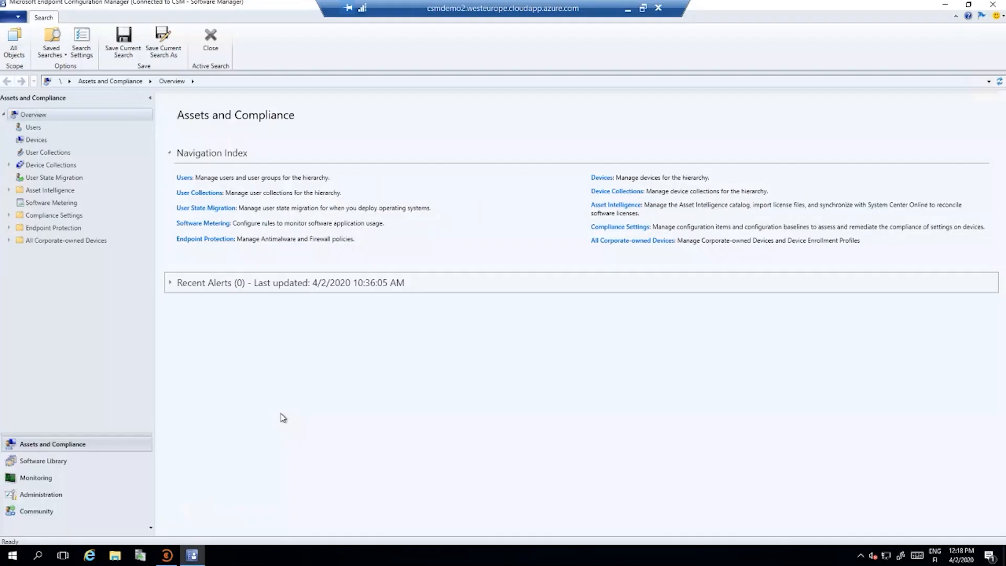
left_click(63, 462)
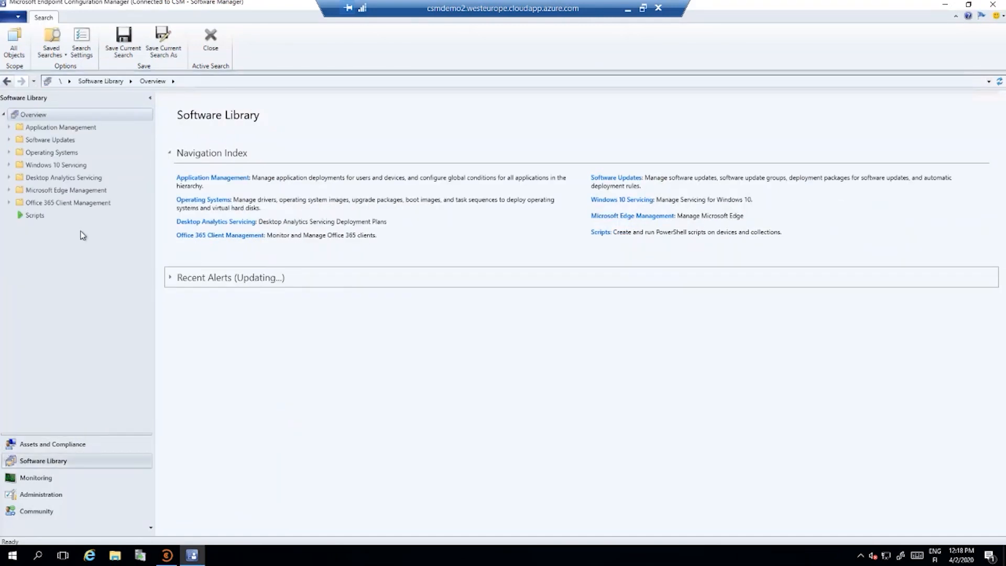
left_click(9, 129)
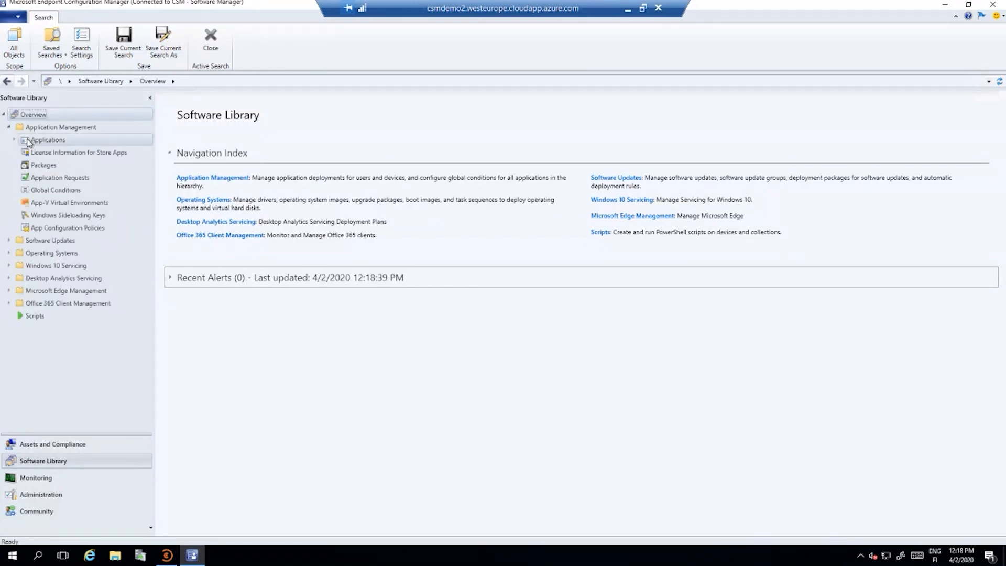
left_click(14, 141)
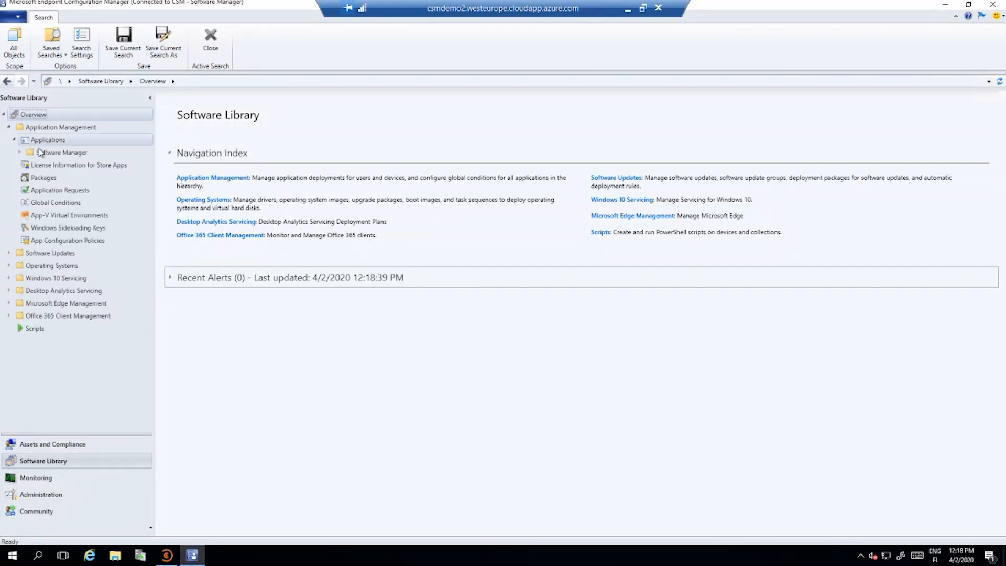
left_click(47, 153)
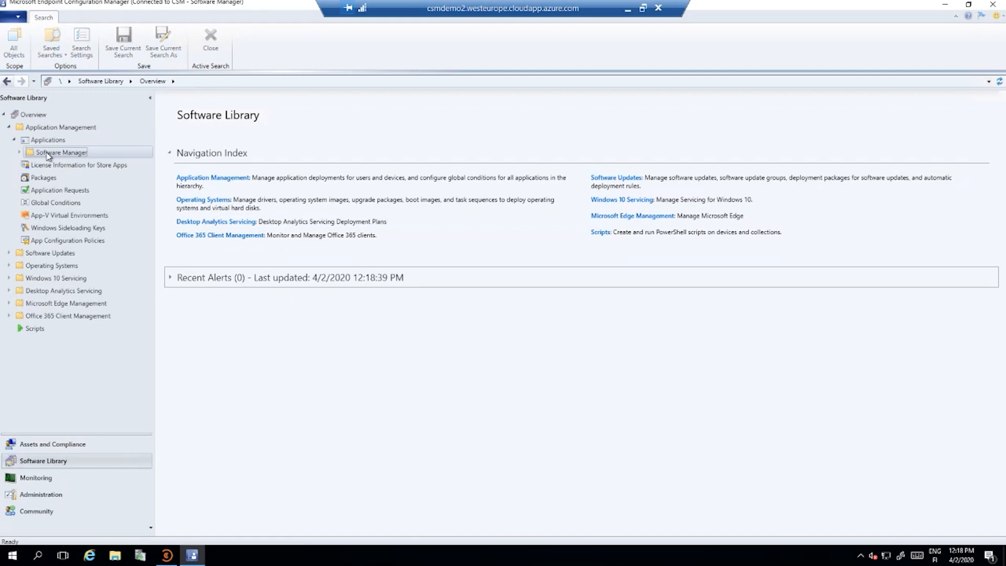
left_click(20, 152)
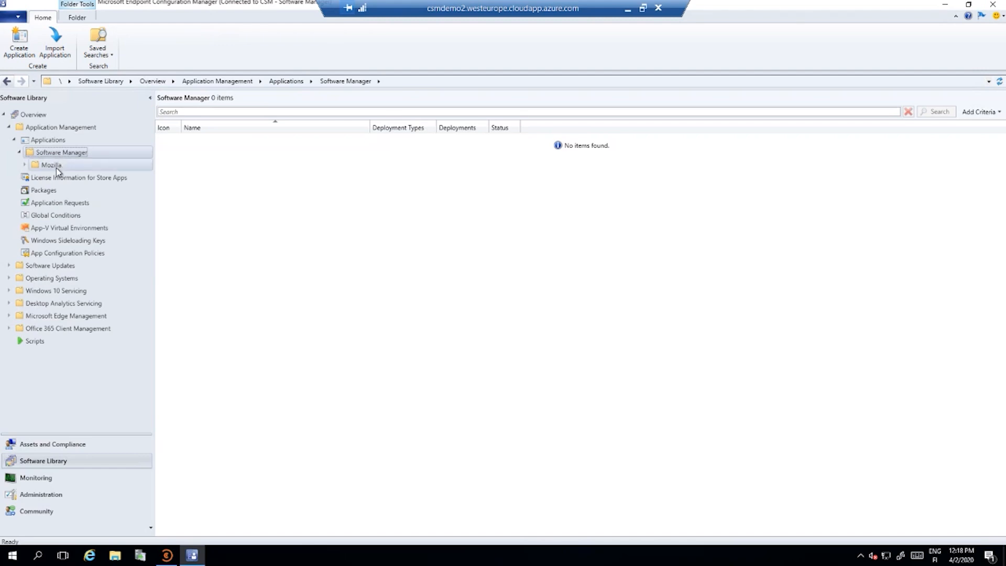
left_click(24, 165)
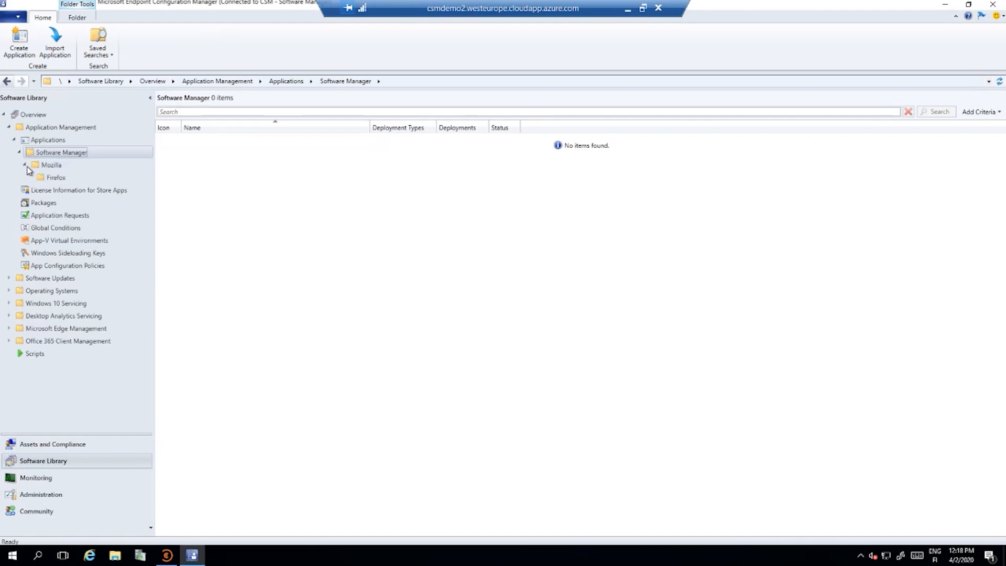
left_click(55, 177)
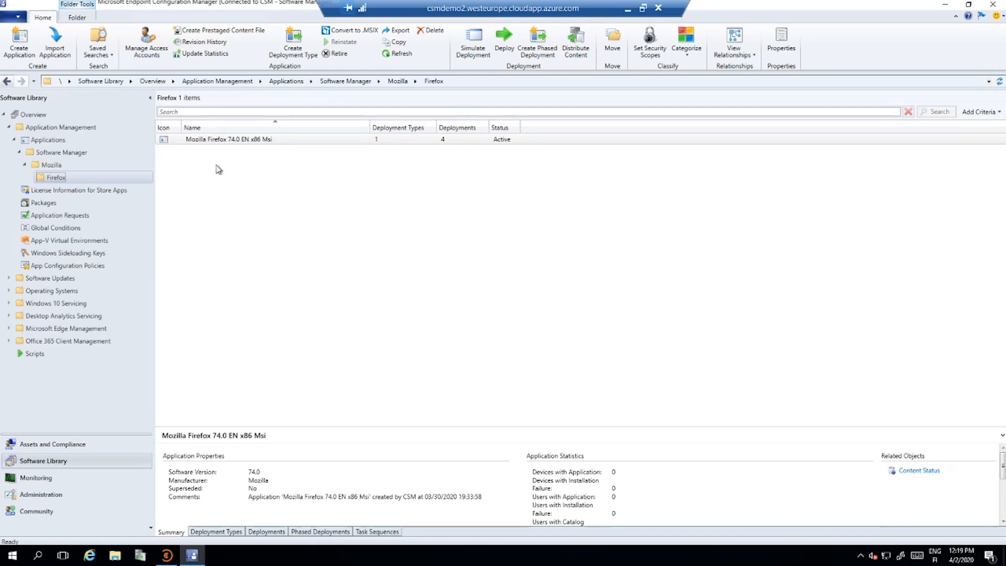
Open the properties of the Mozilla Firefox 74.0 EN x86 Msi application and review its general, Software Center and supersedence information
left_click(222, 141)
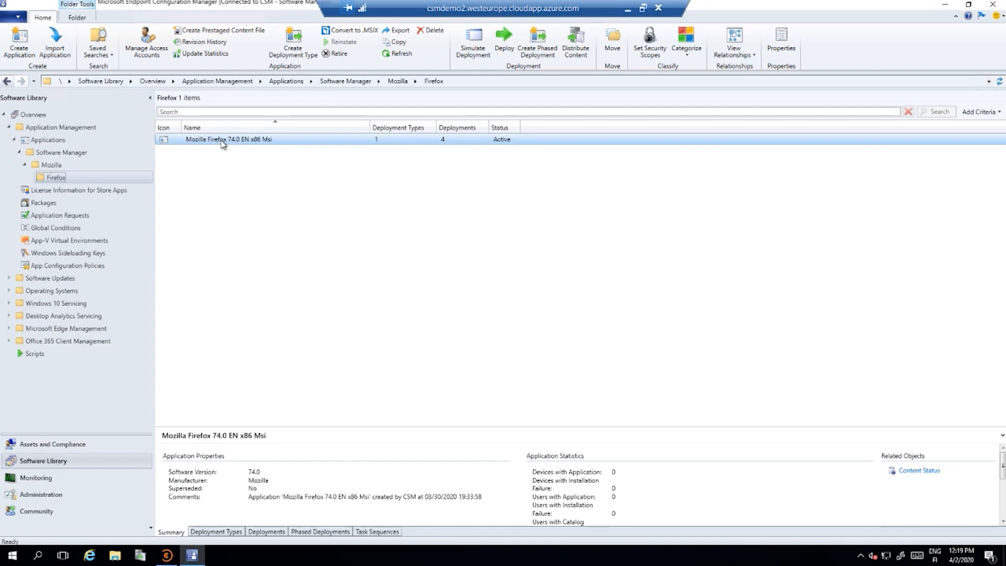
left_click(223, 152)
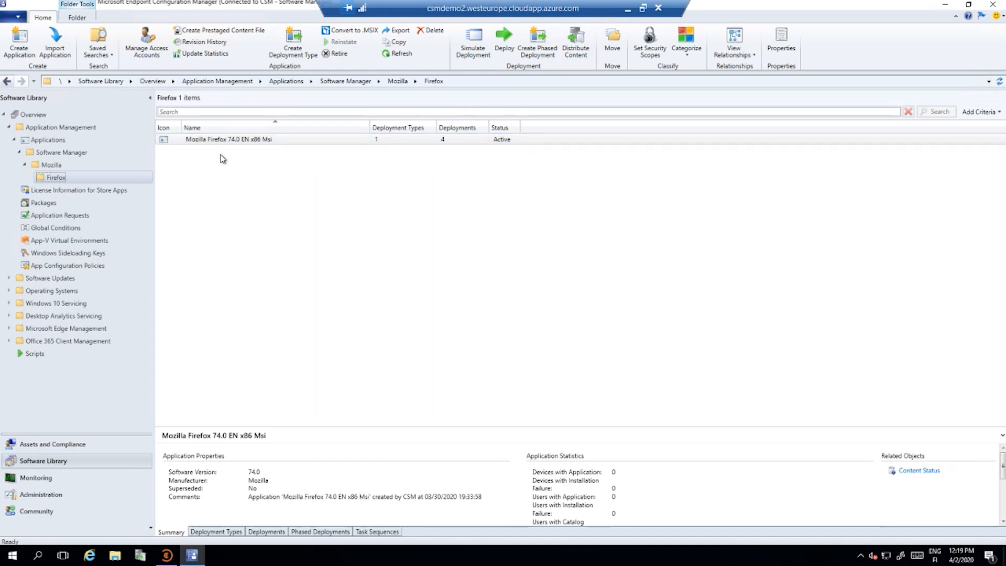
left_click(221, 141)
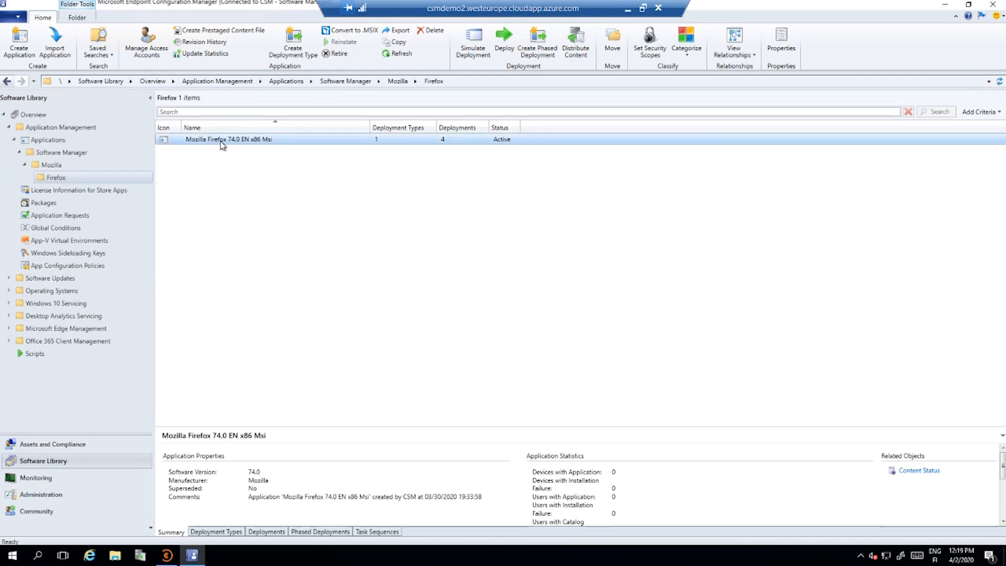
right_click(221, 142)
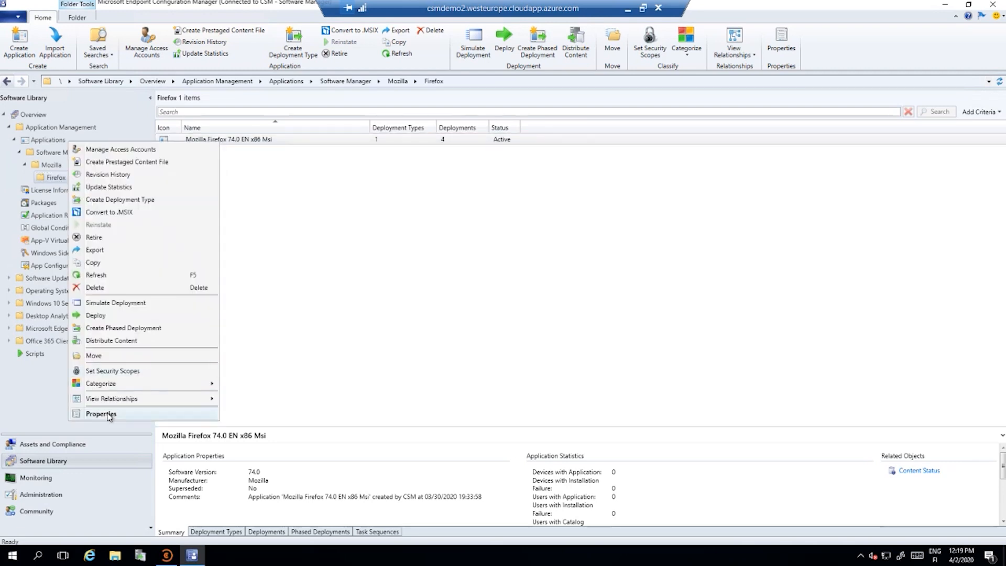
left_click(133, 414)
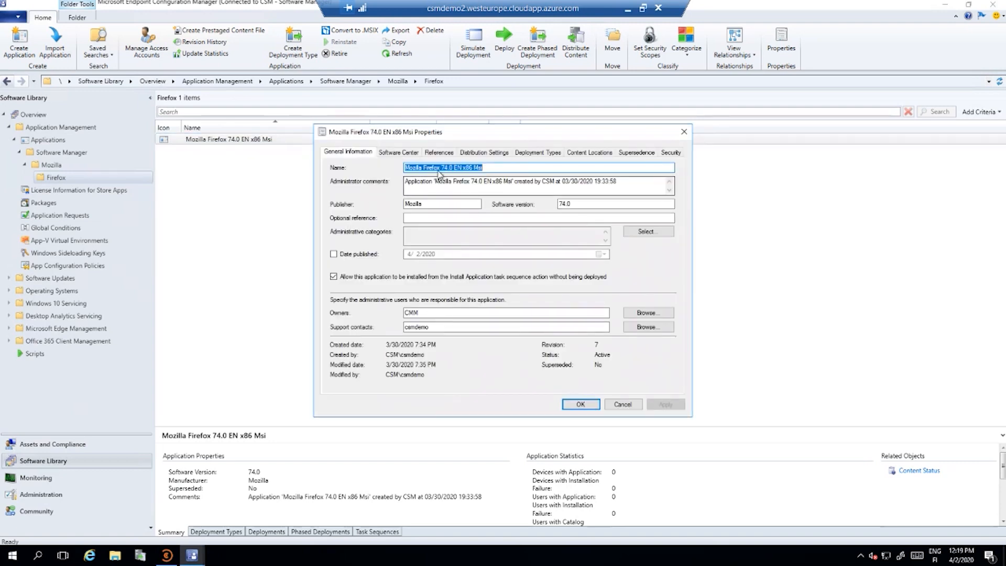
left_click(398, 152)
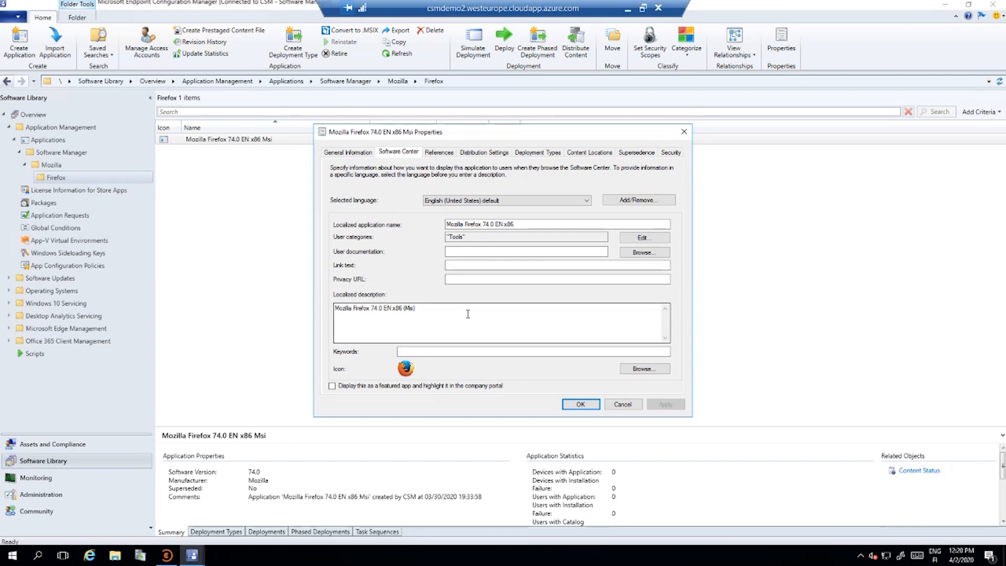
left_click(632, 154)
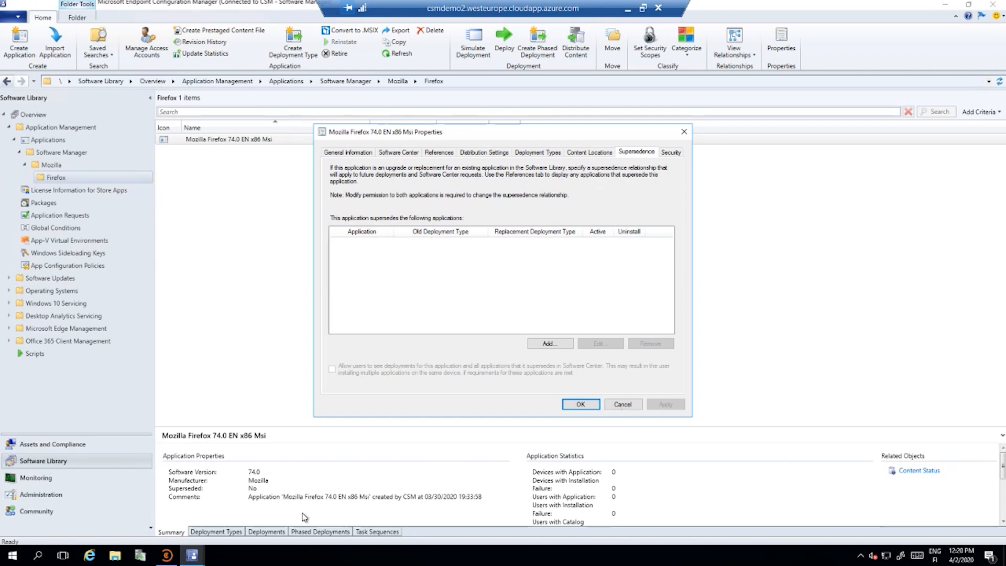
Dismiss the application's properties and examine the deployment types and per-collection deployments of Mozilla Firefox 74.0 EN x86 Msi
left_click(621, 405)
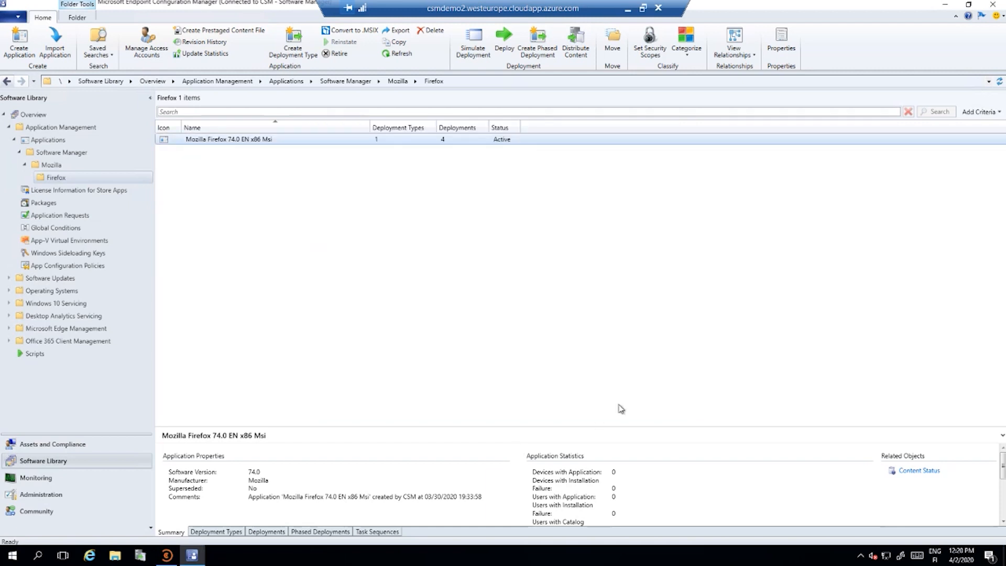
left_click(226, 532)
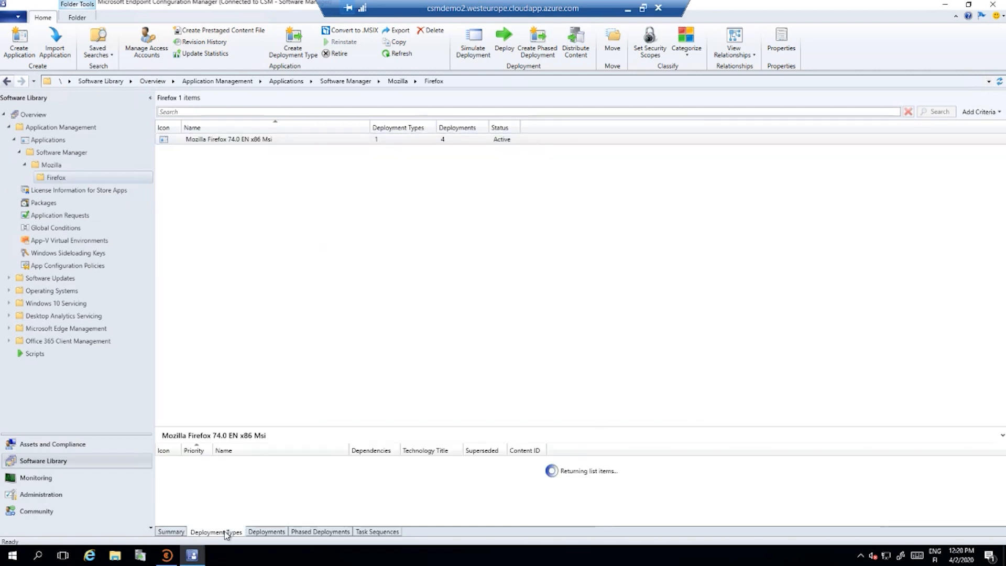
left_click(264, 533)
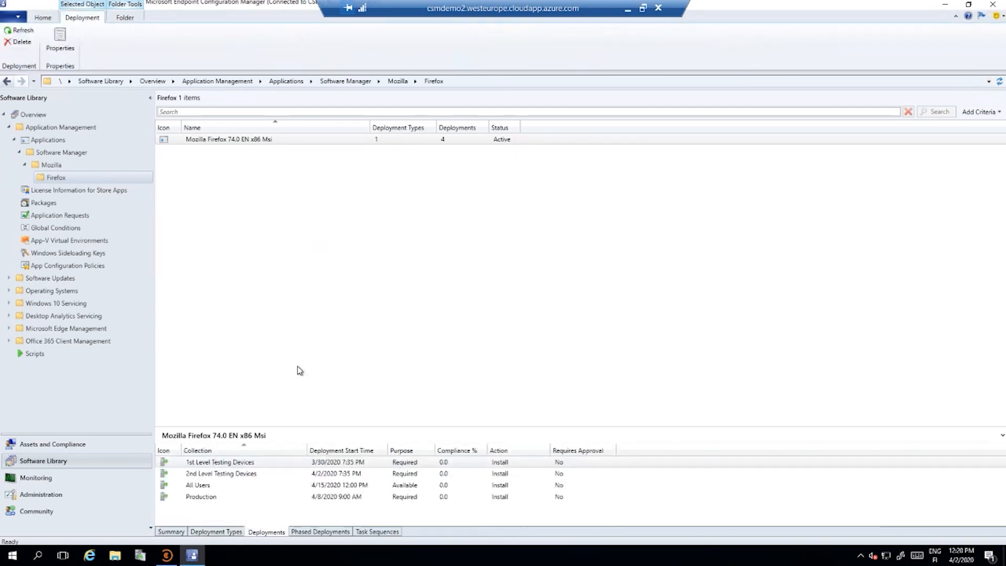
key("super+plus")
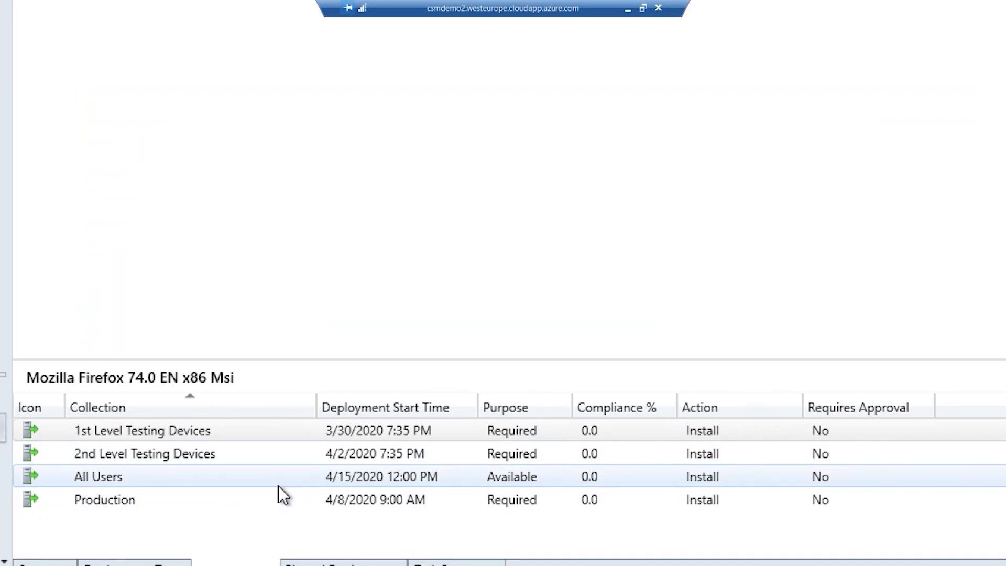
left_click(278, 427)
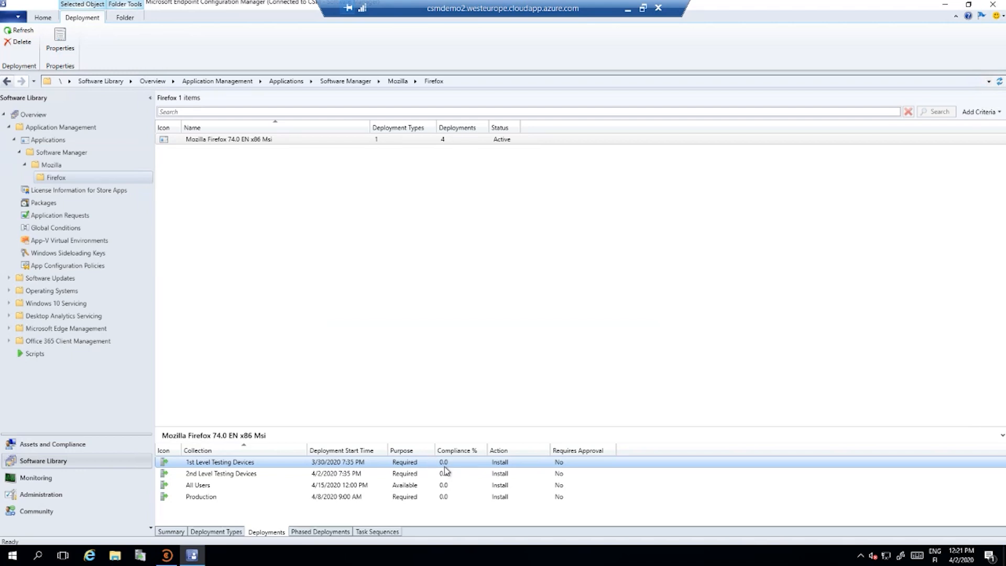
left_click(359, 335)
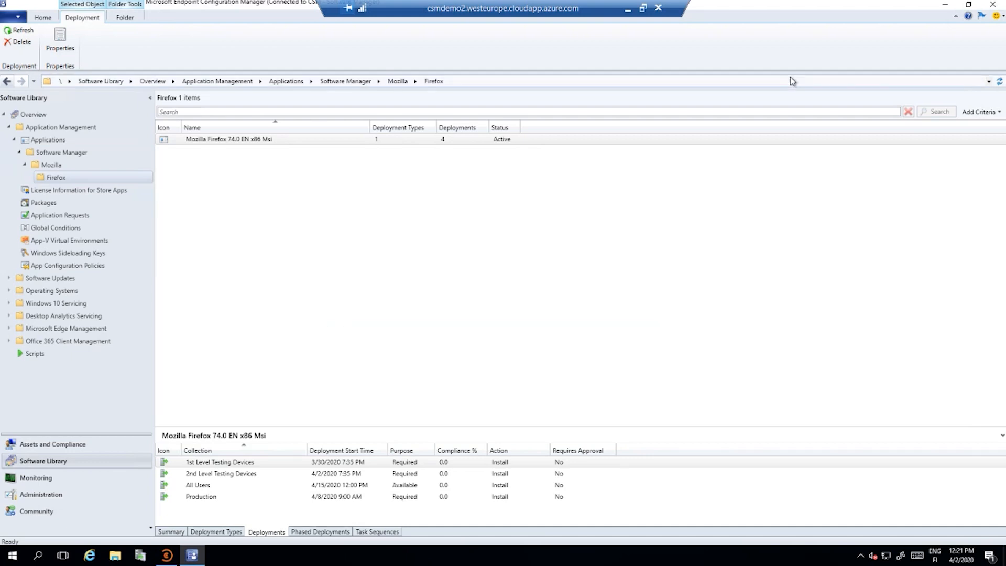
Switch back to Centero Software Manager and view the email template editor
left_click(946, 8)
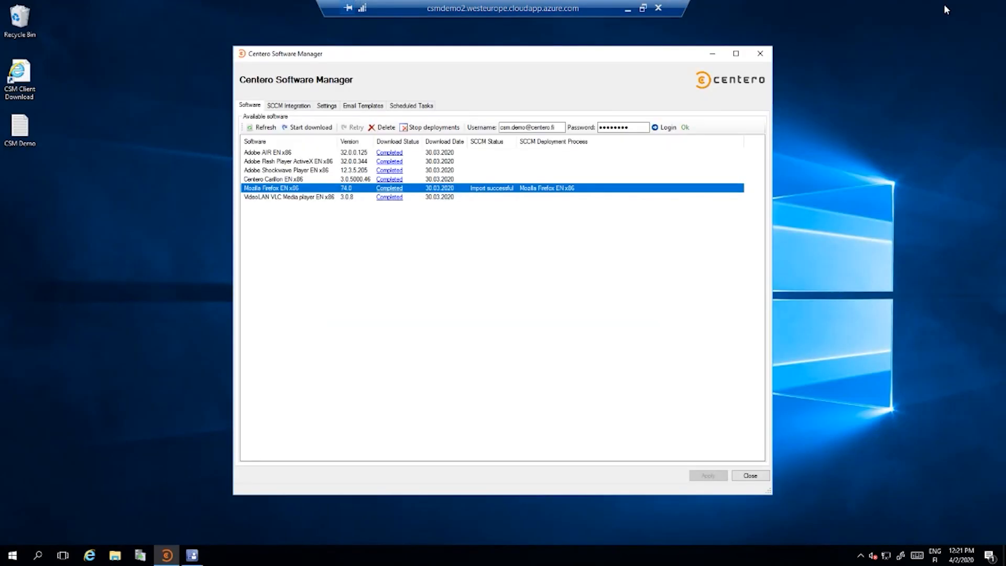
left_click(359, 106)
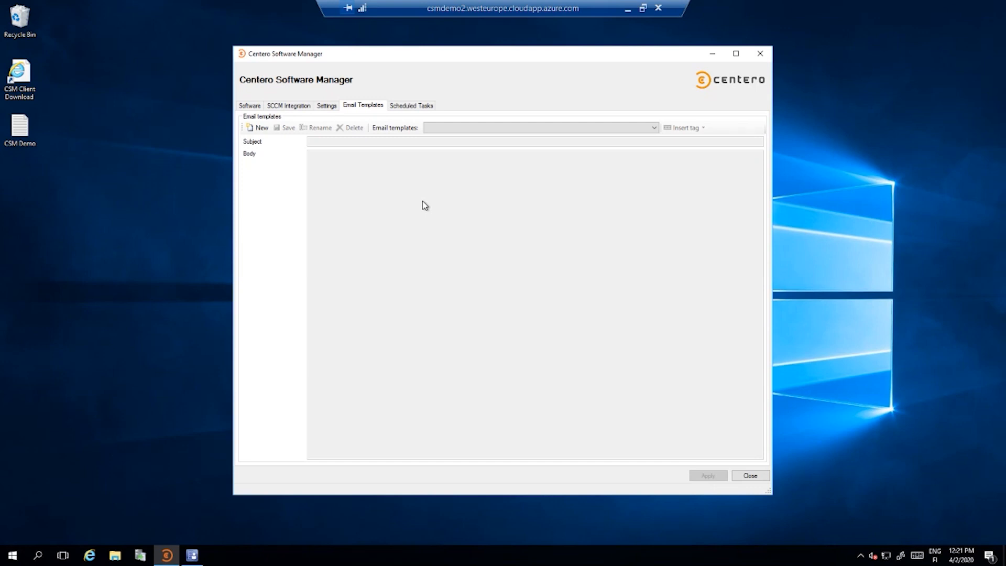
Examine the scheduled tasks' details for the 2nd Level Testing Devices email and the task sequence update, and return to the software list
left_click(413, 106)
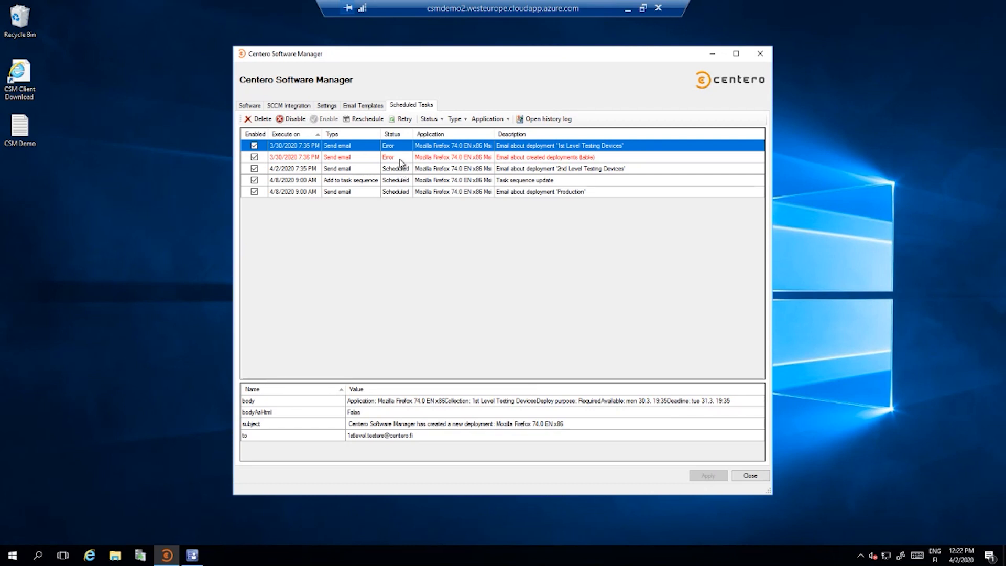
left_click(366, 170)
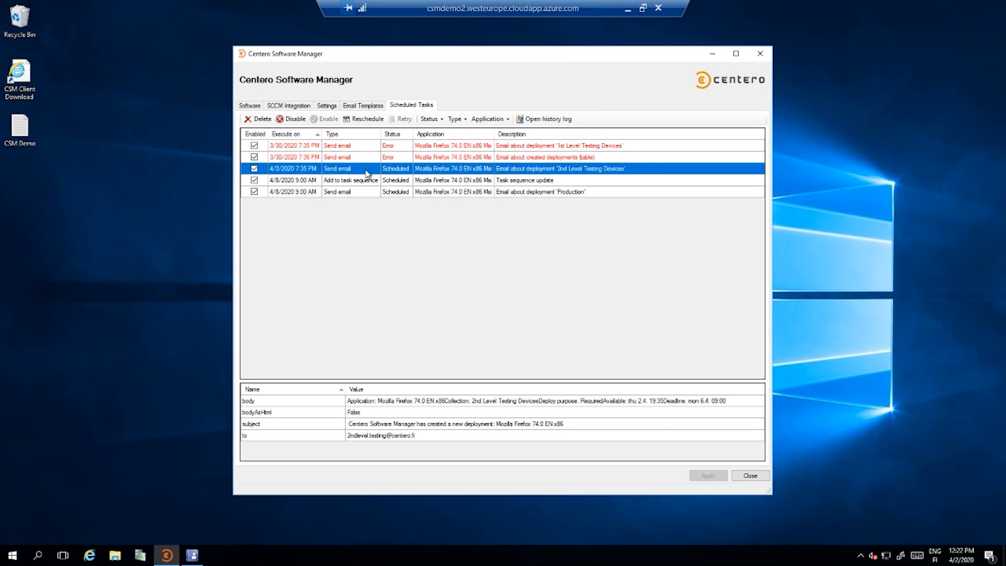
left_click(366, 181)
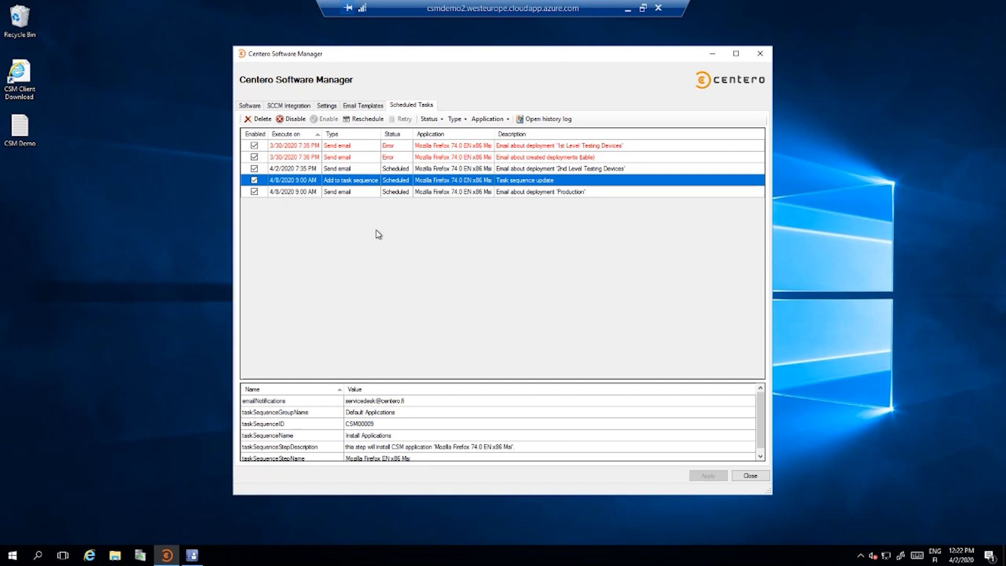
left_click(258, 108)
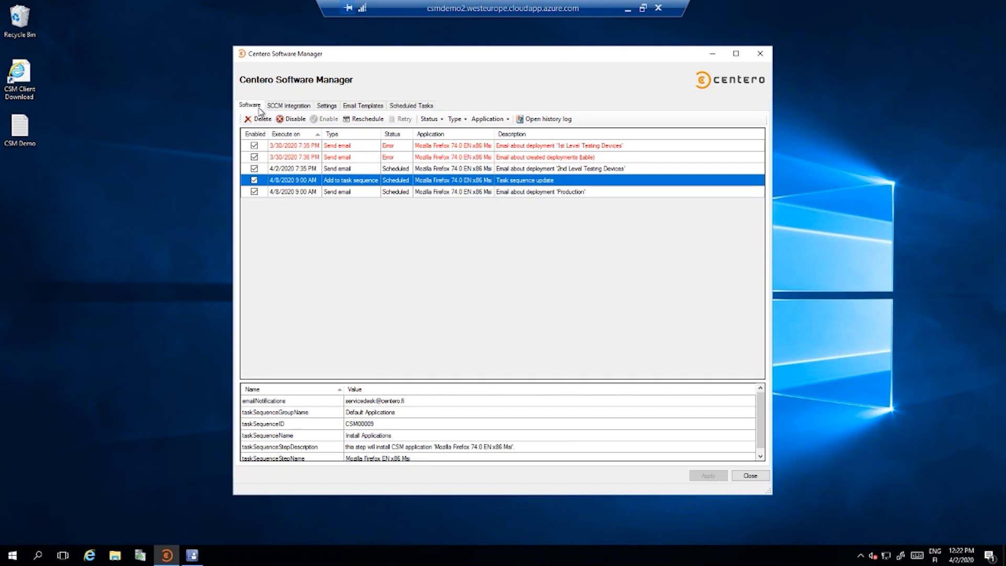